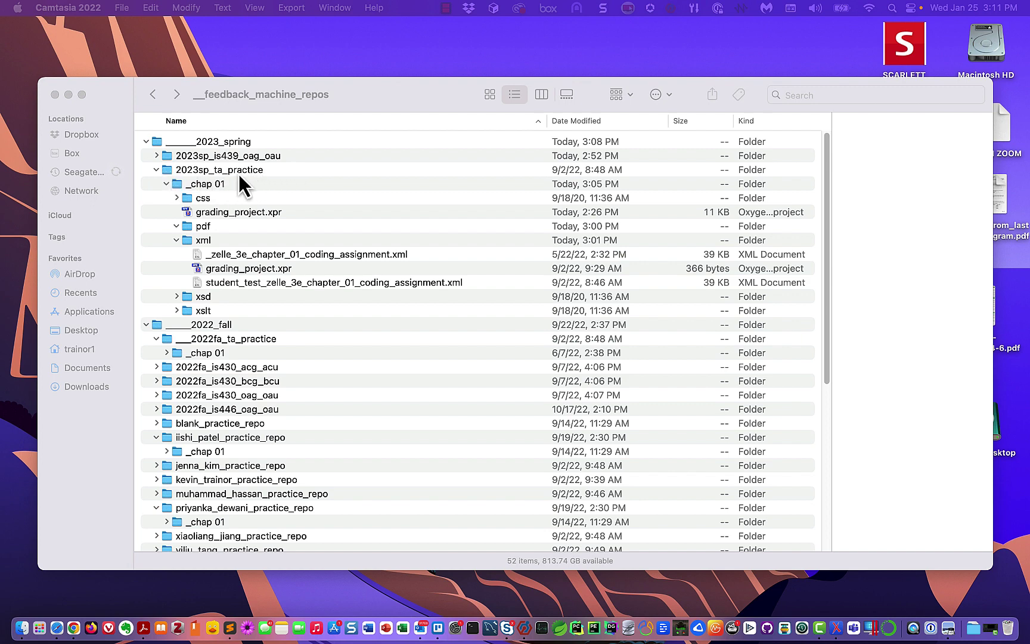
# Look through the contents of the 2023sp_is439_oag_oau and 2023sp_ta_practice folders.
pyautogui.click(156, 170)
pyautogui.click(156, 171)
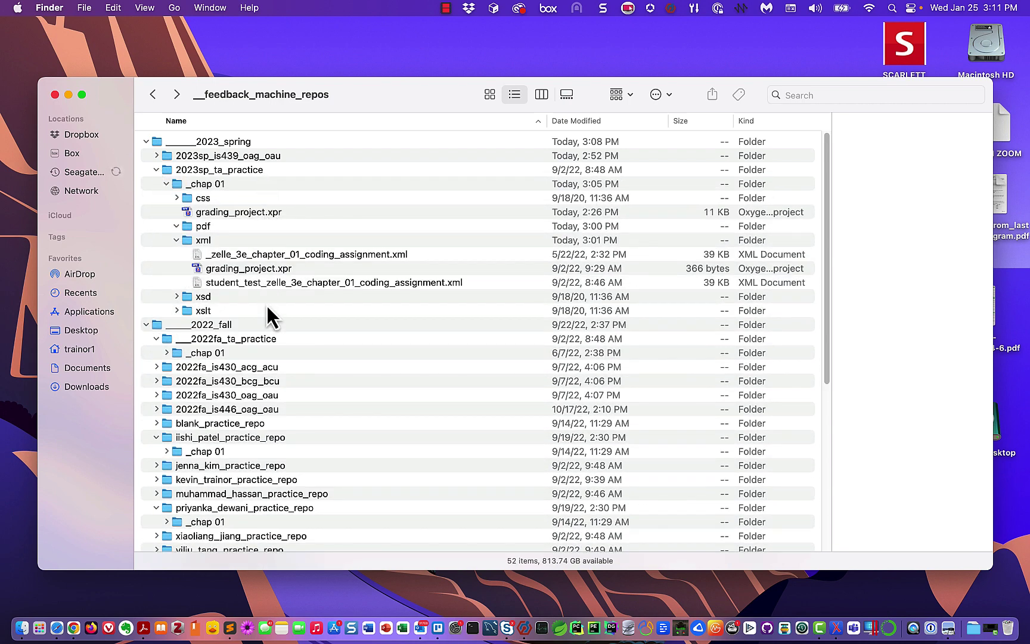
pyautogui.click(156, 155)
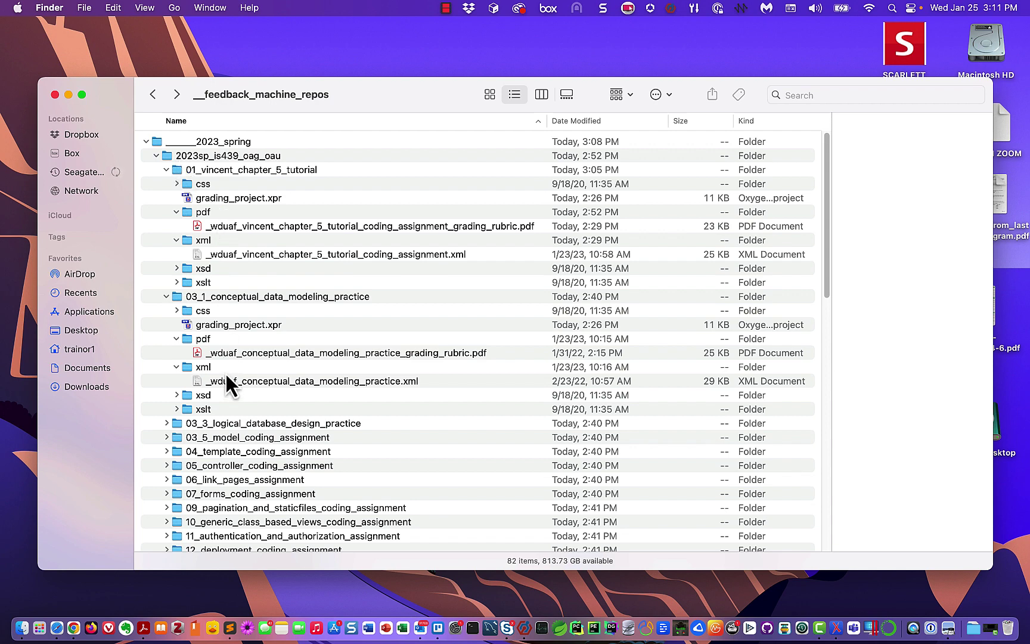
pyautogui.click(157, 155)
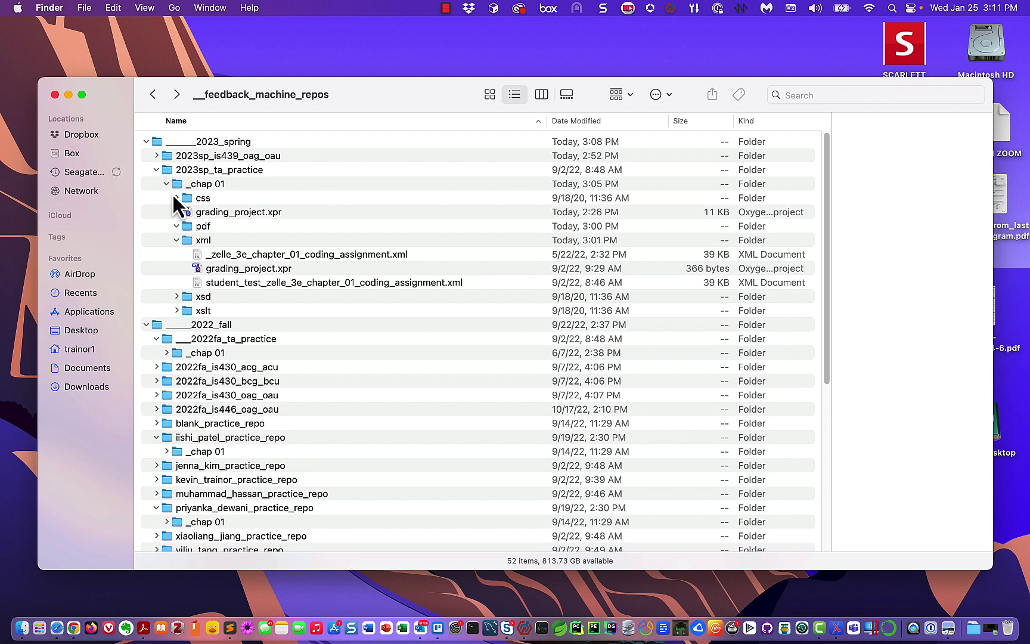
pyautogui.click(273, 213)
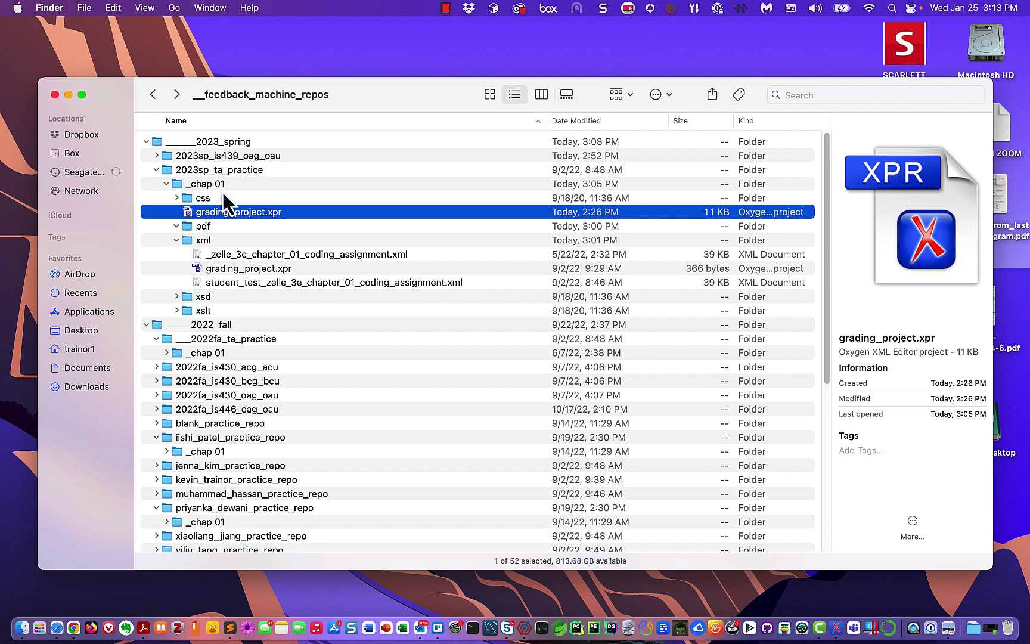
pyautogui.doubleClick(293, 213)
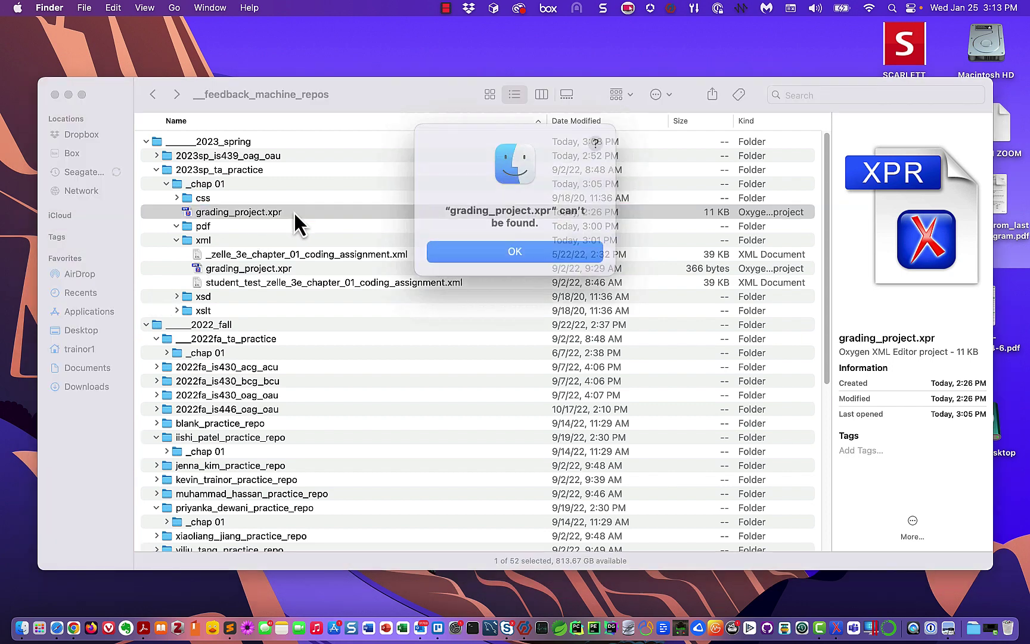
pyautogui.click(477, 248)
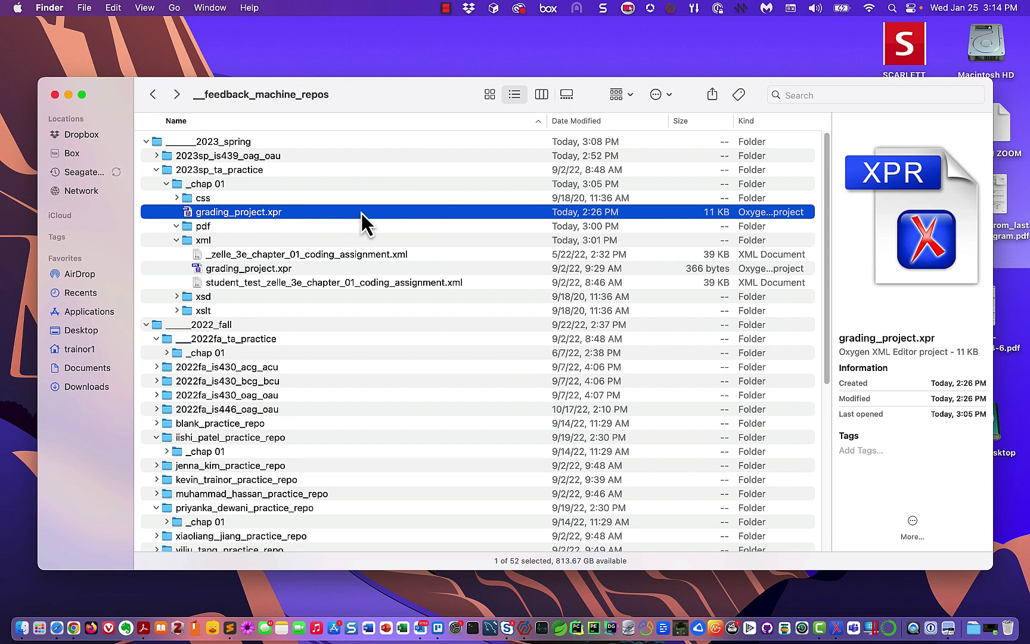
pyautogui.doubleClick(252, 212)
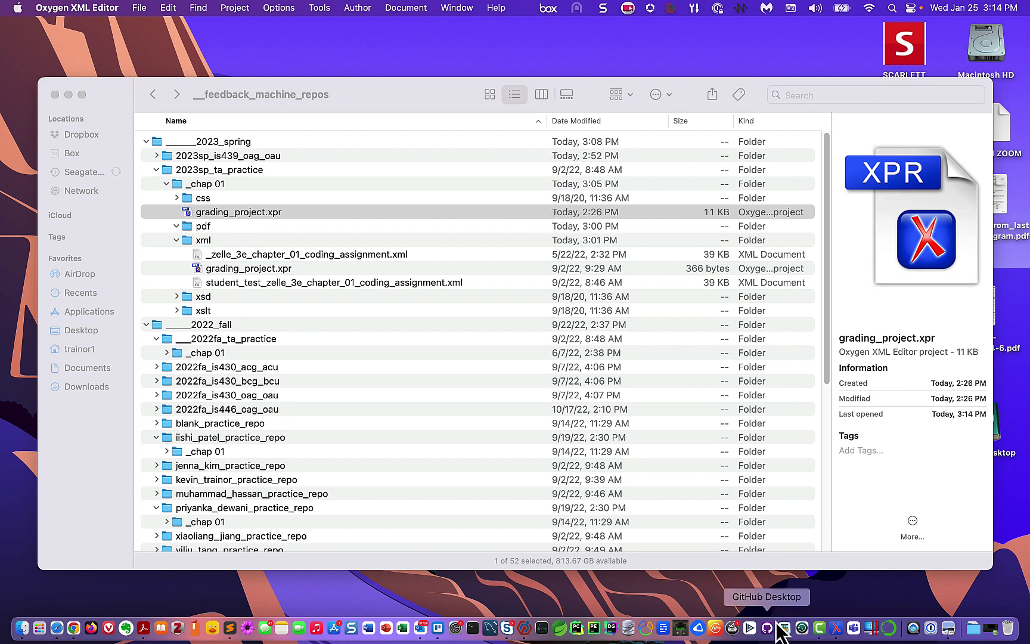
pyautogui.rightClick(836, 632)
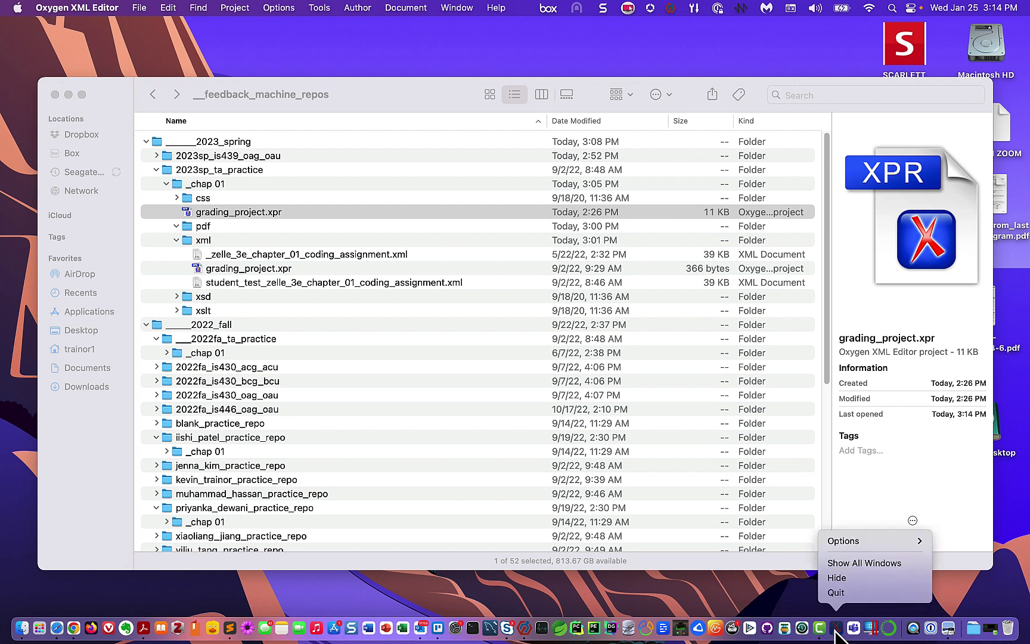
pyautogui.click(838, 593)
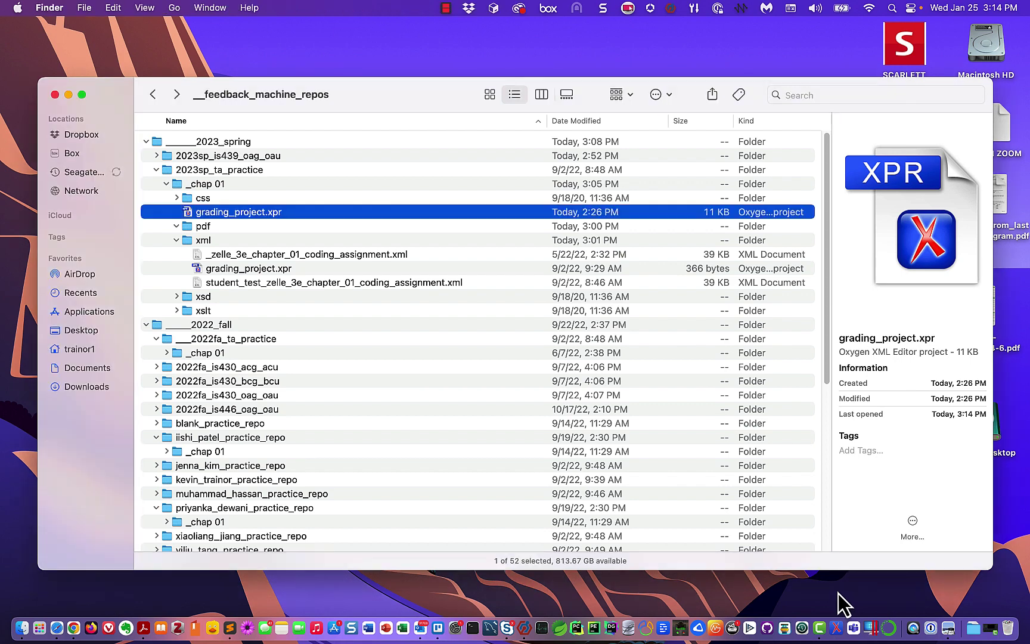
# Open grading_project.xpr from the _chap 01 folder in Oxygen XML Editor and display the Project Level Settings preferences.
pyautogui.doubleClick(305, 213)
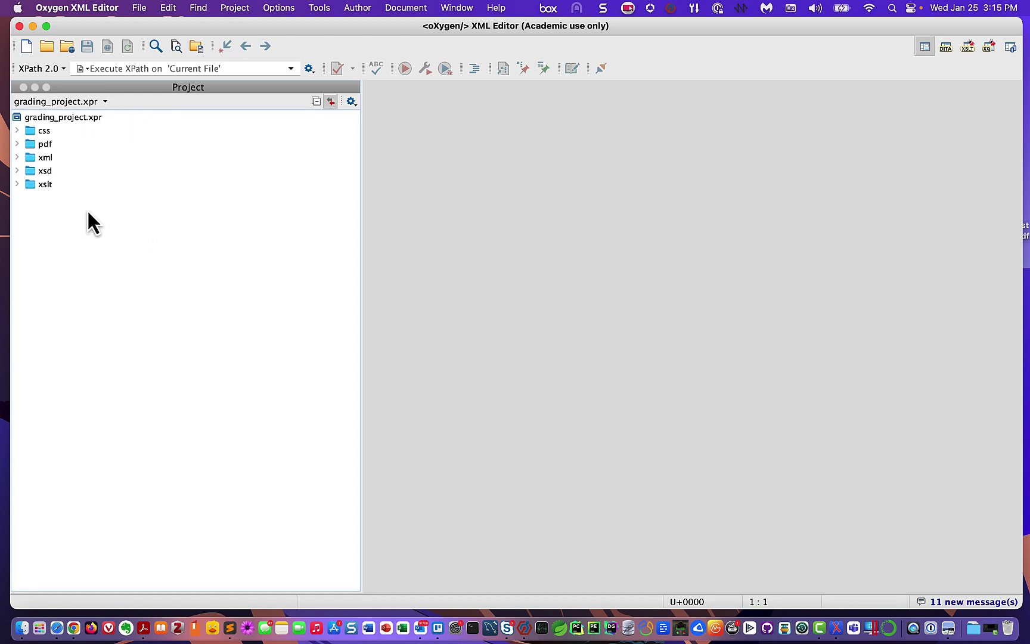
pyautogui.click(67, 8)
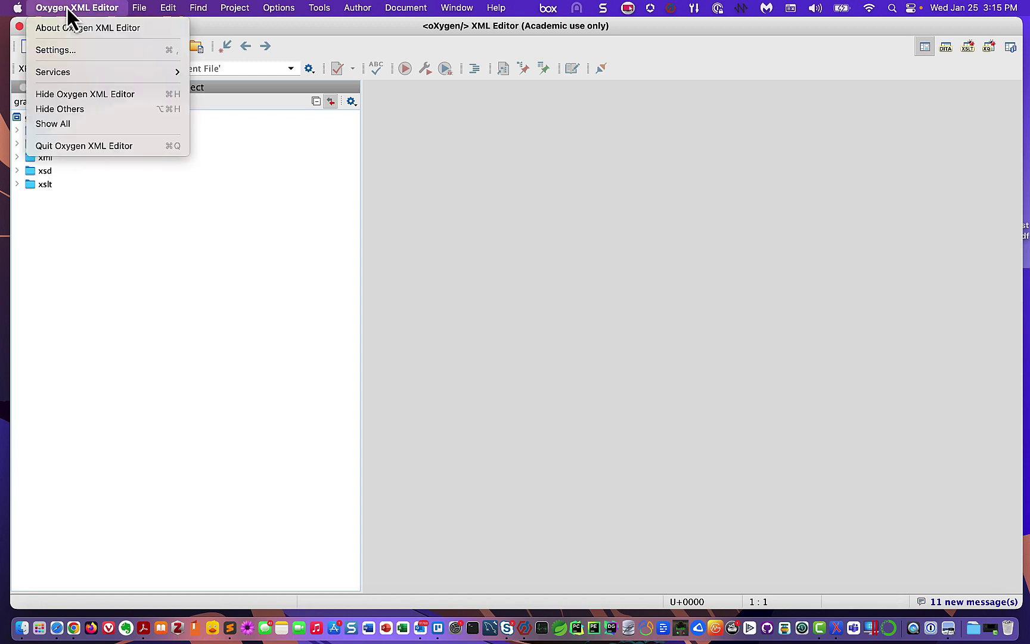
pyautogui.click(59, 50)
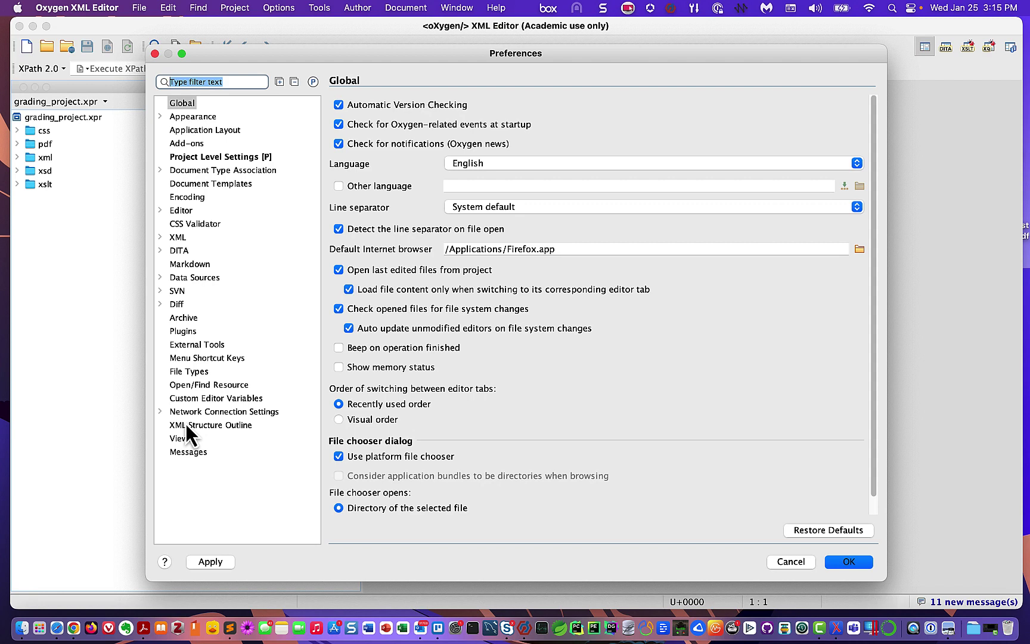
pyautogui.click(190, 157)
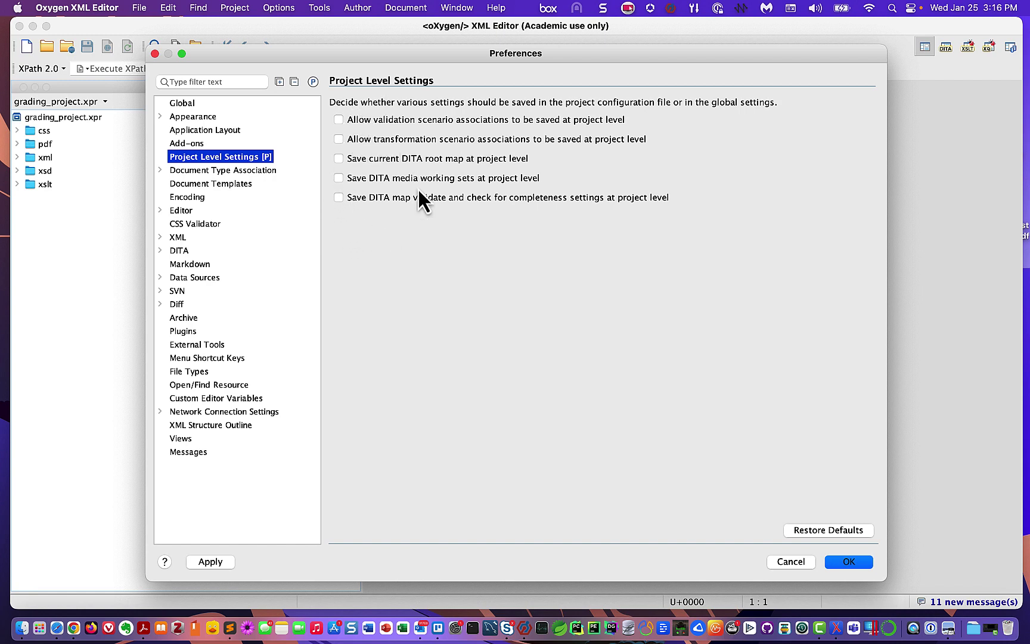
# Restore the default project level settings, clear the validation, transformation, DITA root map and media working sets options, and accept.
pyautogui.click(827, 529)
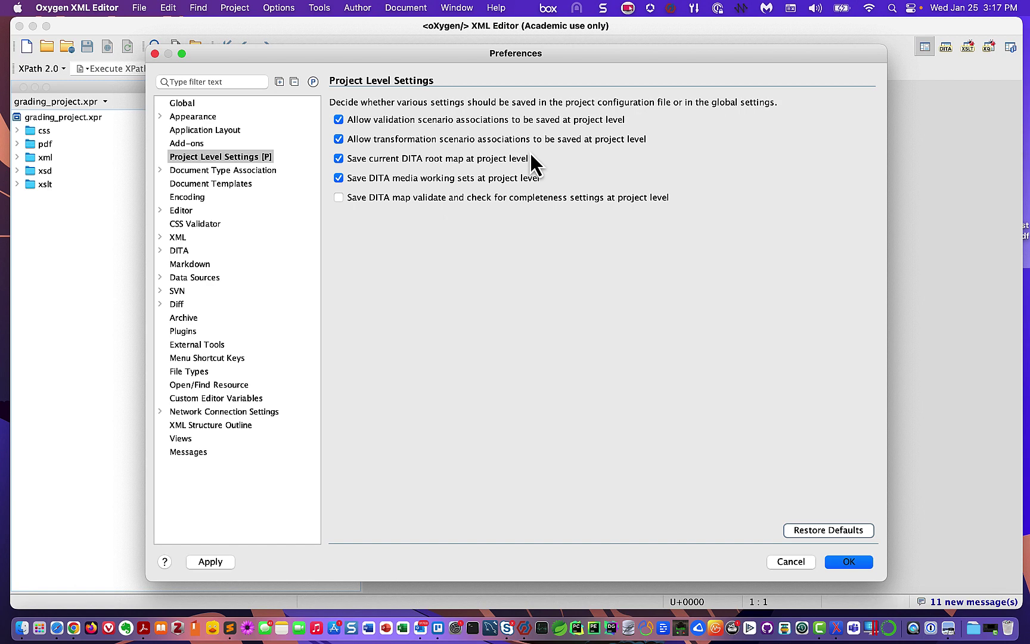
pyautogui.click(339, 121)
pyautogui.click(338, 158)
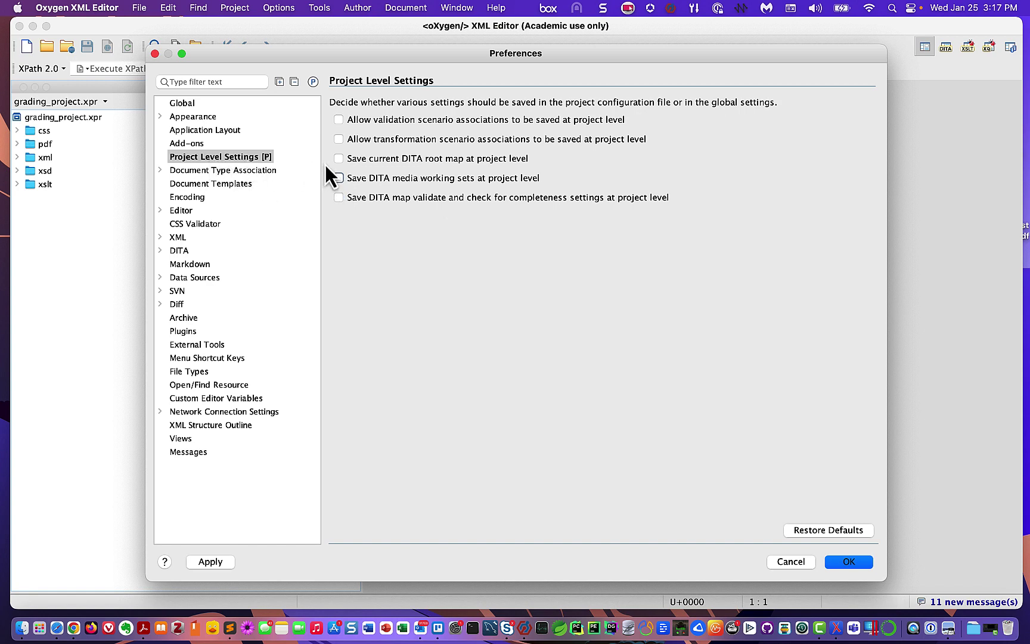
pyautogui.click(849, 563)
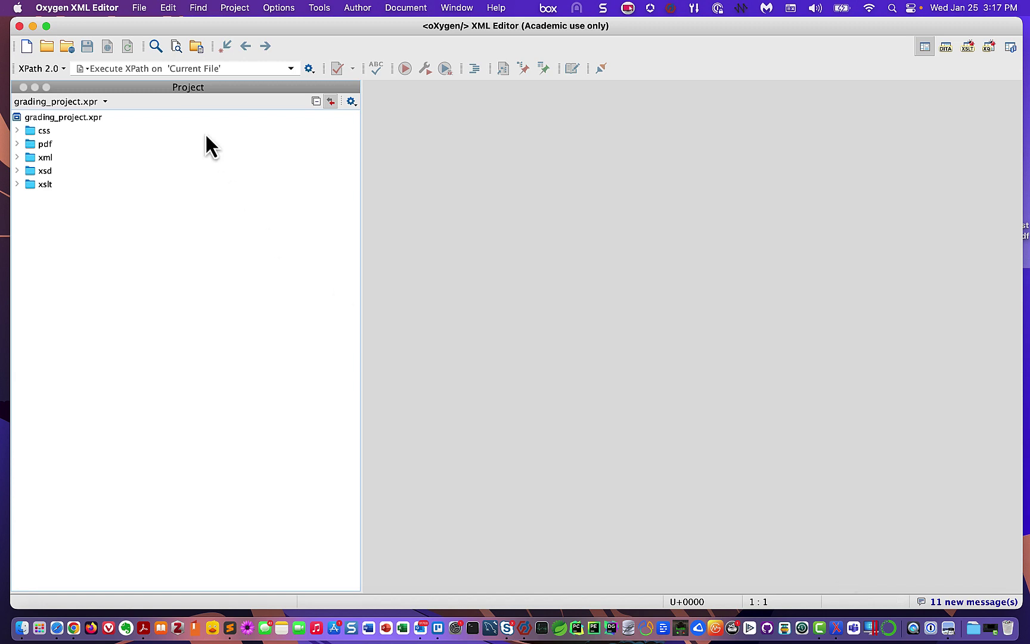
# Move the editor window aside to examine grading_project.xpr and the student test XML file in Finder, and bring the editor back.
pyautogui.moveTo(194, 24); pyautogui.dragTo(0, 238)
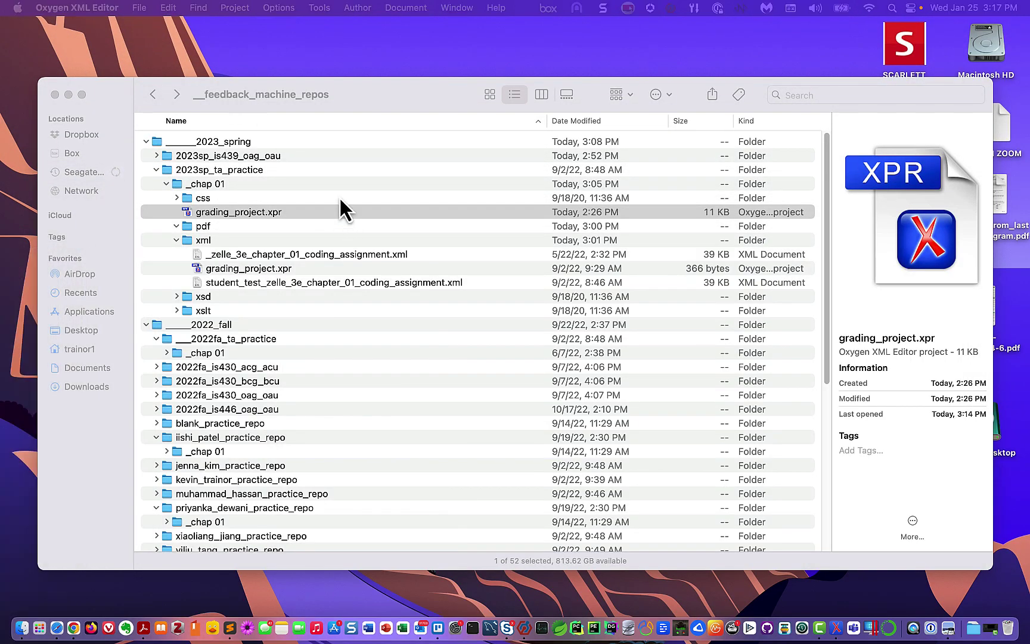
pyautogui.click(320, 210)
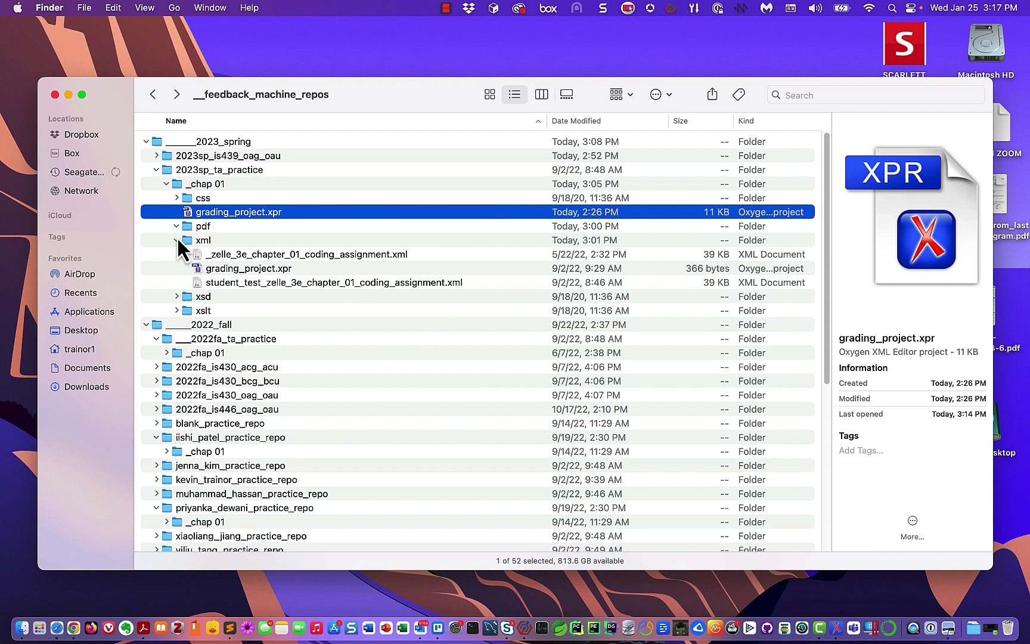
pyautogui.click(267, 283)
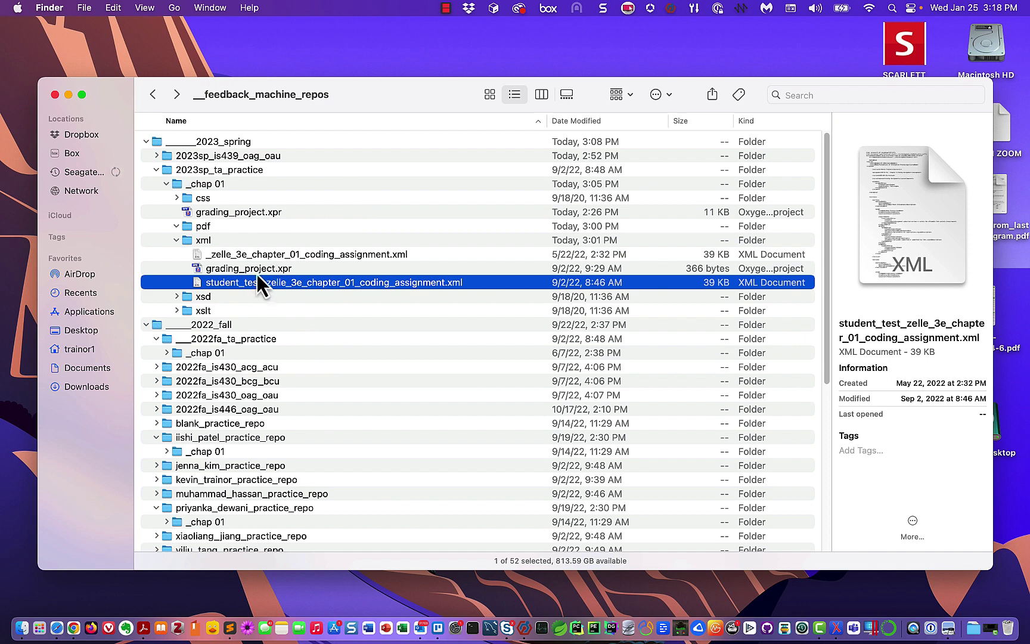
pyautogui.click(261, 213)
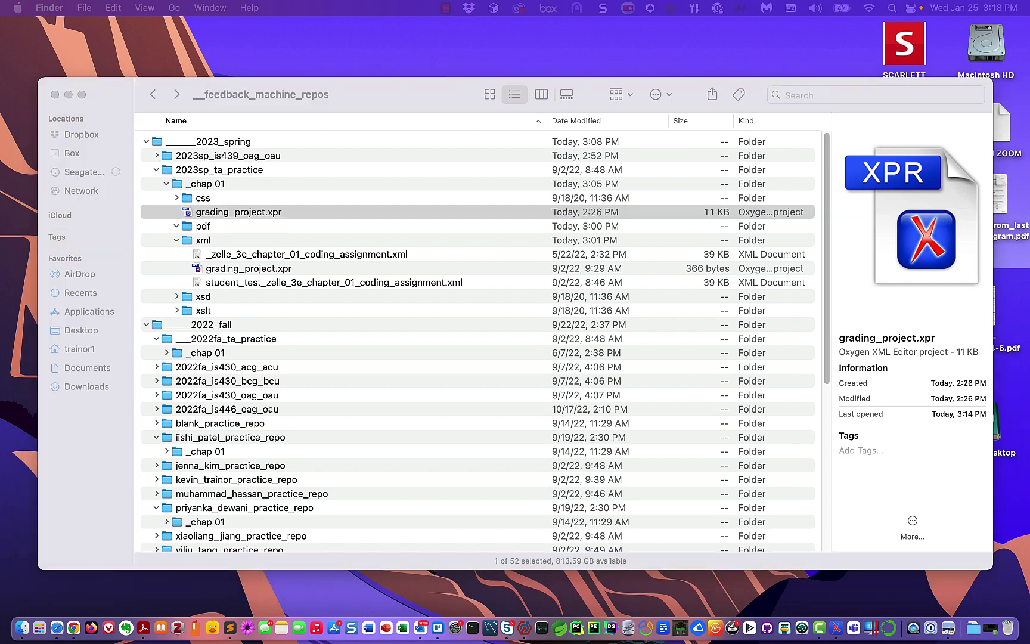
pyautogui.moveTo(0, 205); pyautogui.dragTo(716, 25)
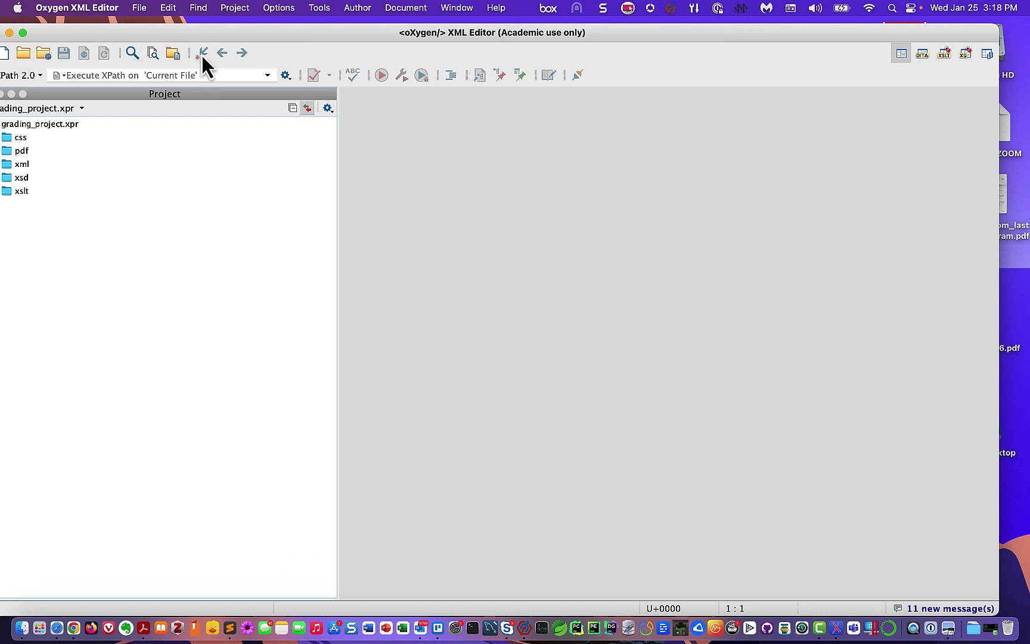
pyautogui.moveTo(226, 30); pyautogui.dragTo(248, 27)
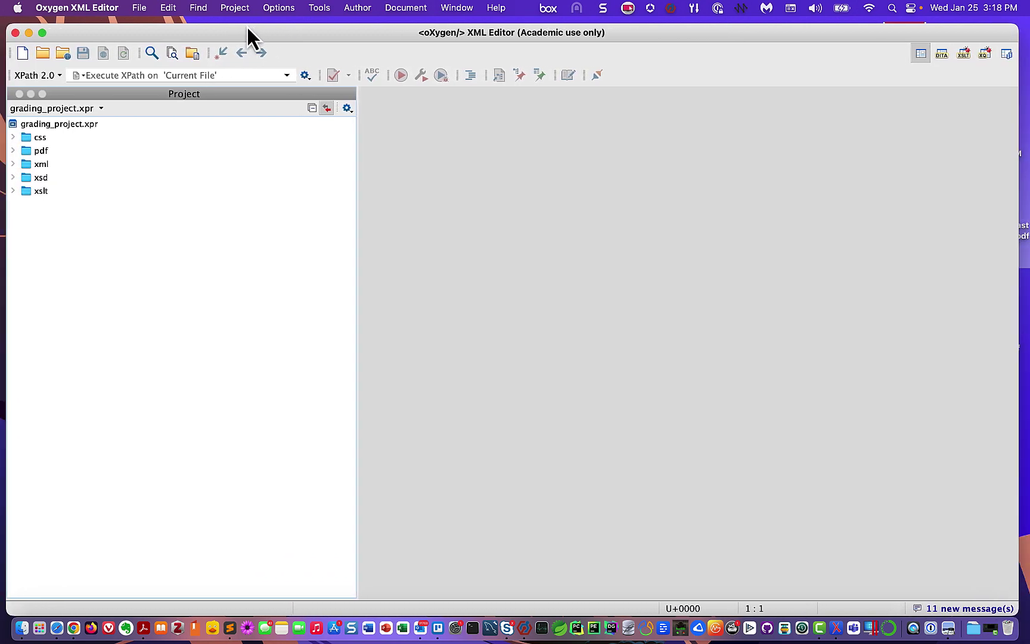
# Review the Global and Project Level Settings pages in Oxygen's preferences.
pyautogui.click(91, 11)
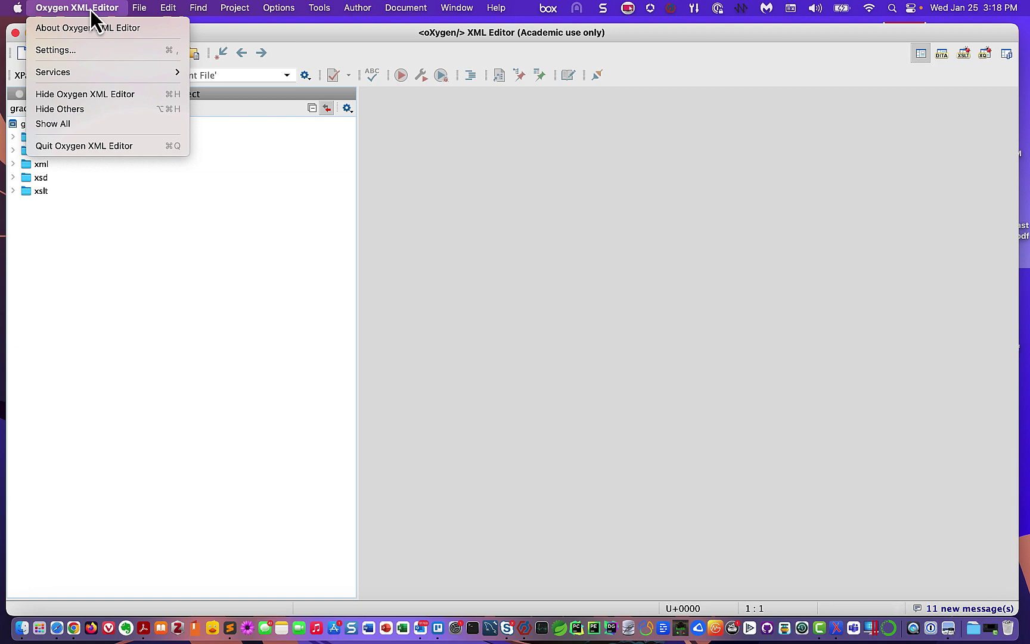
pyautogui.click(53, 51)
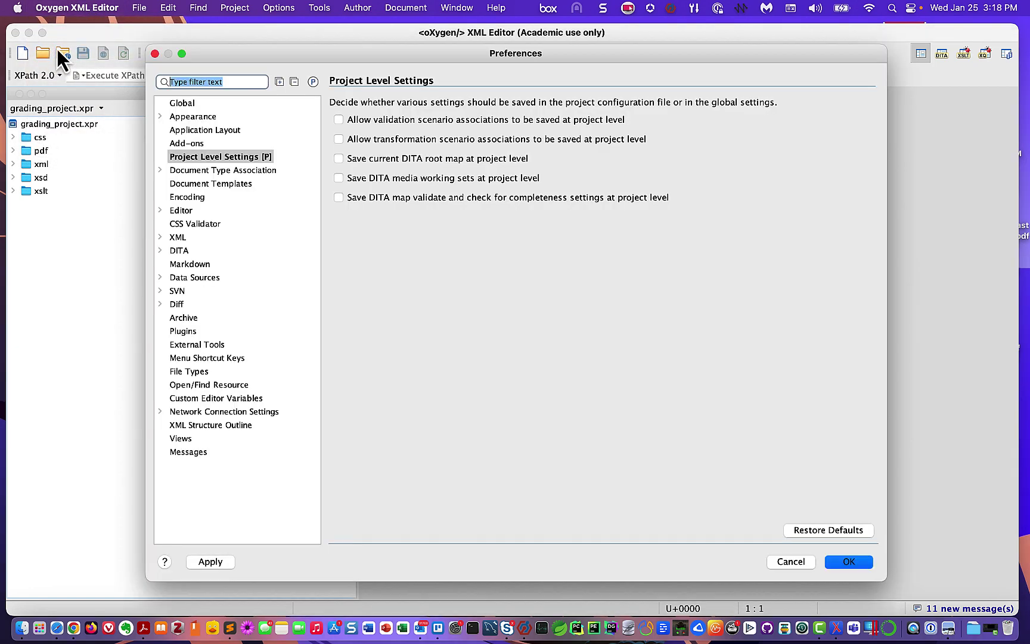
pyautogui.click(181, 107)
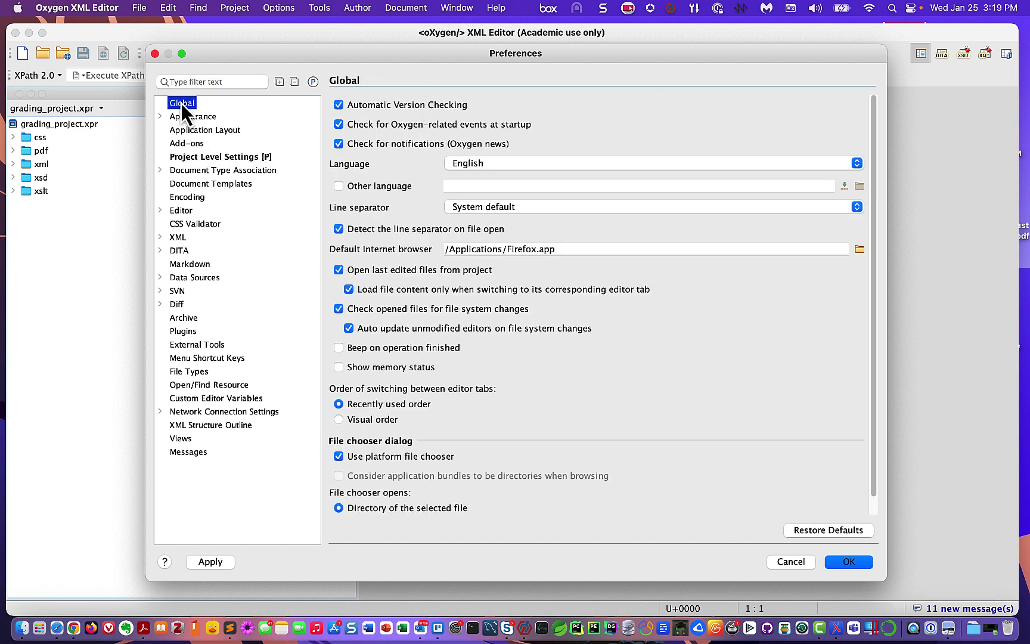
pyautogui.click(200, 156)
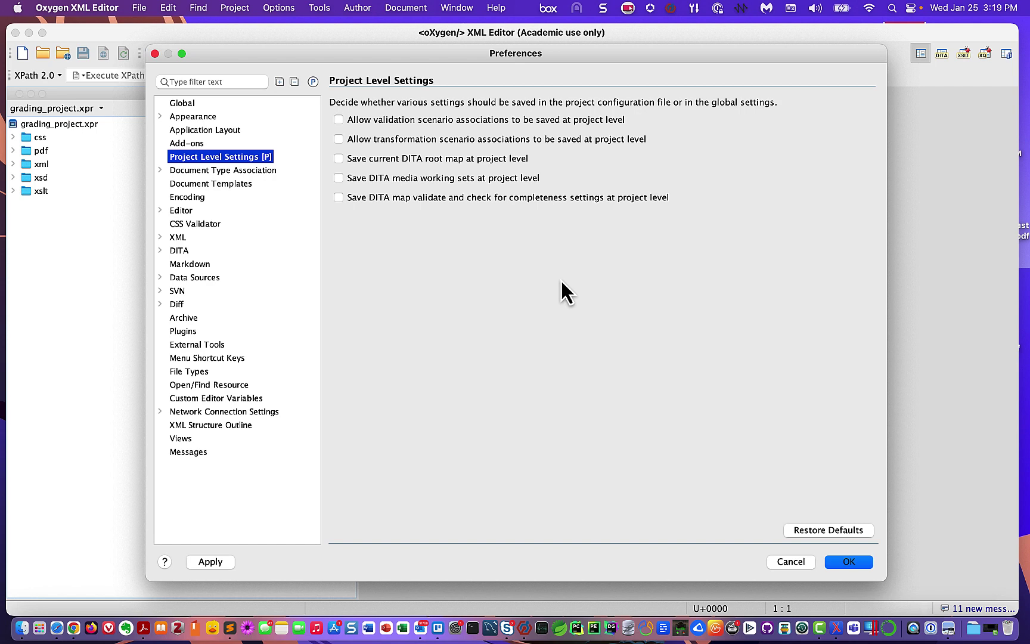
pyautogui.click(847, 562)
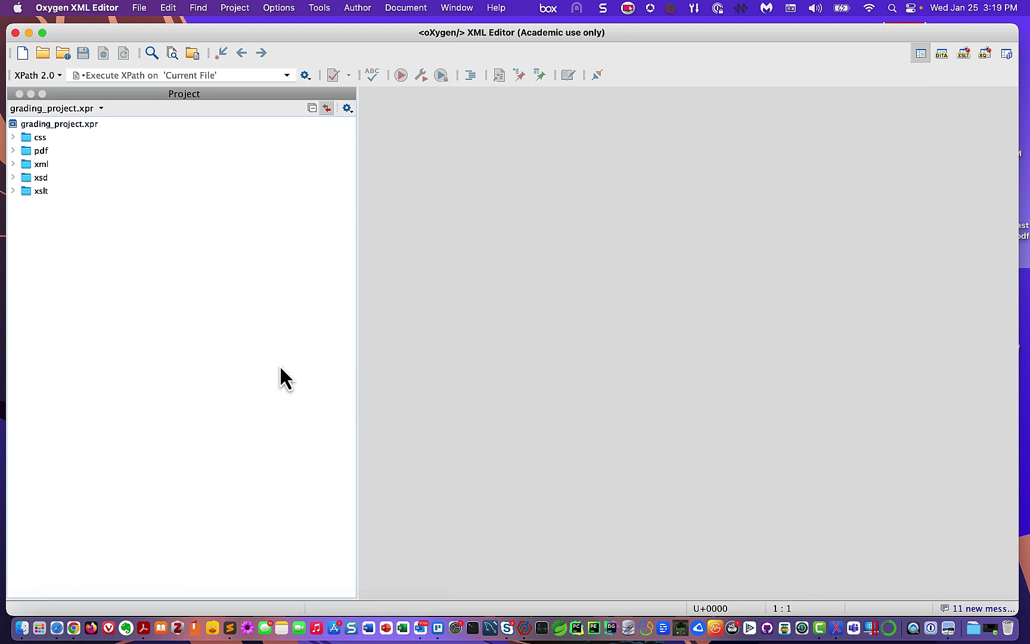
# Open student_test_zelle_3e_chapter_01_coding_assignment.xml from the project's xml folder in Author mode and widen the document area.
pyautogui.click(14, 164)
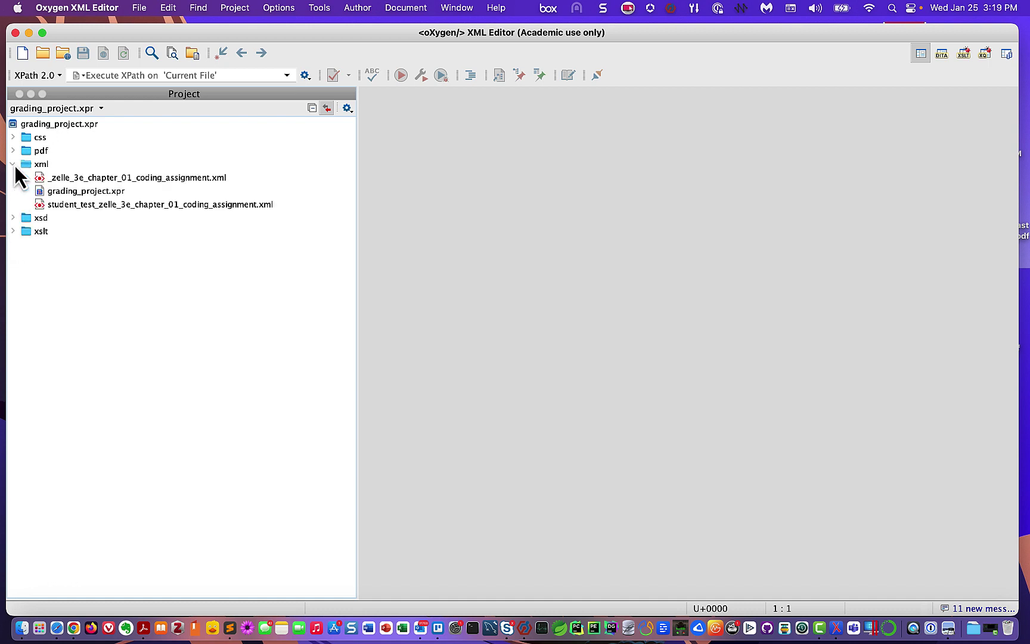
pyautogui.doubleClick(71, 206)
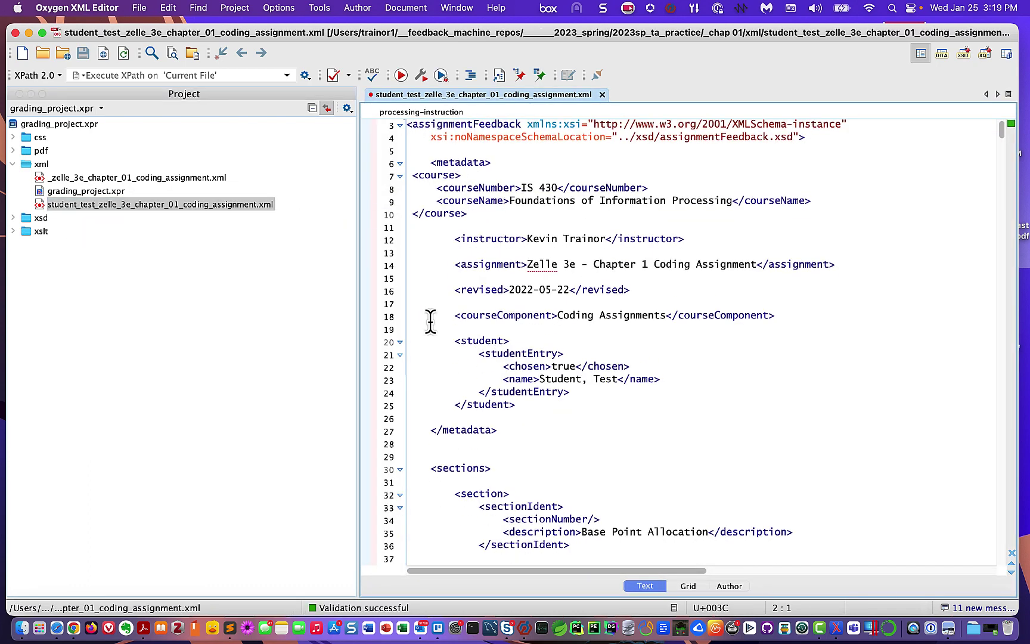
pyautogui.click(734, 586)
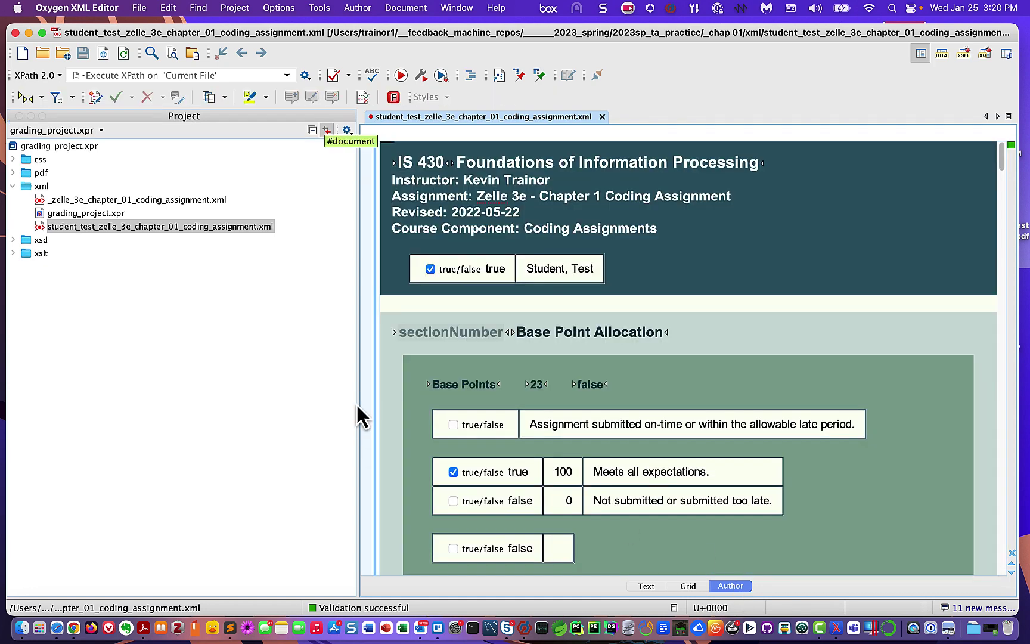
pyautogui.moveTo(357, 405); pyautogui.dragTo(305, 407)
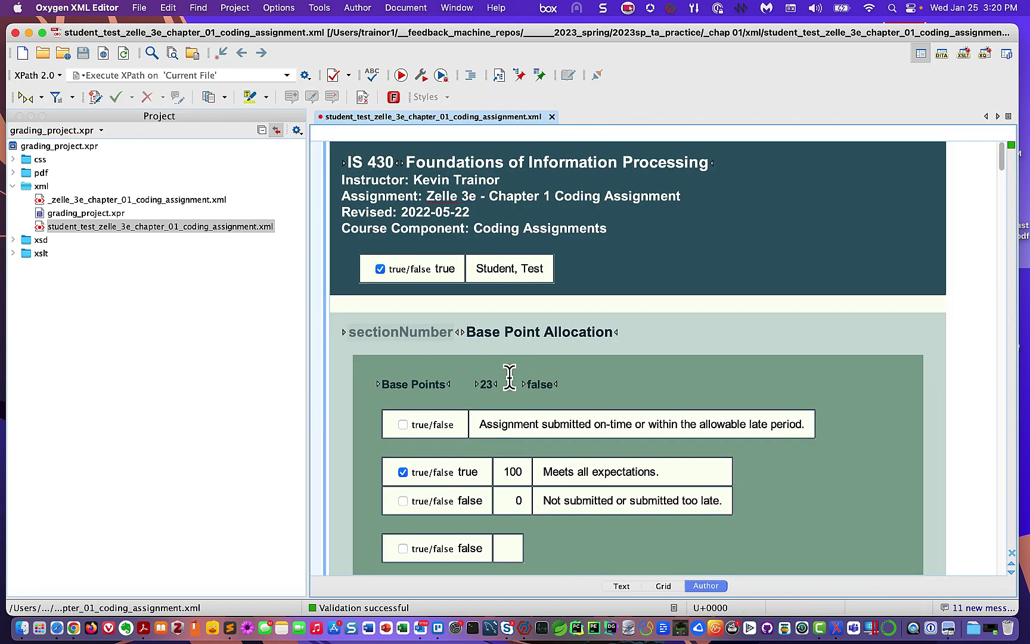
# Examine the whole grading form, from Base Point Allocation through the exercises to the Content Points Adjustment section.
pyautogui.scroll(-1, 491, 381)
pyautogui.scroll(-20, 492, 381)
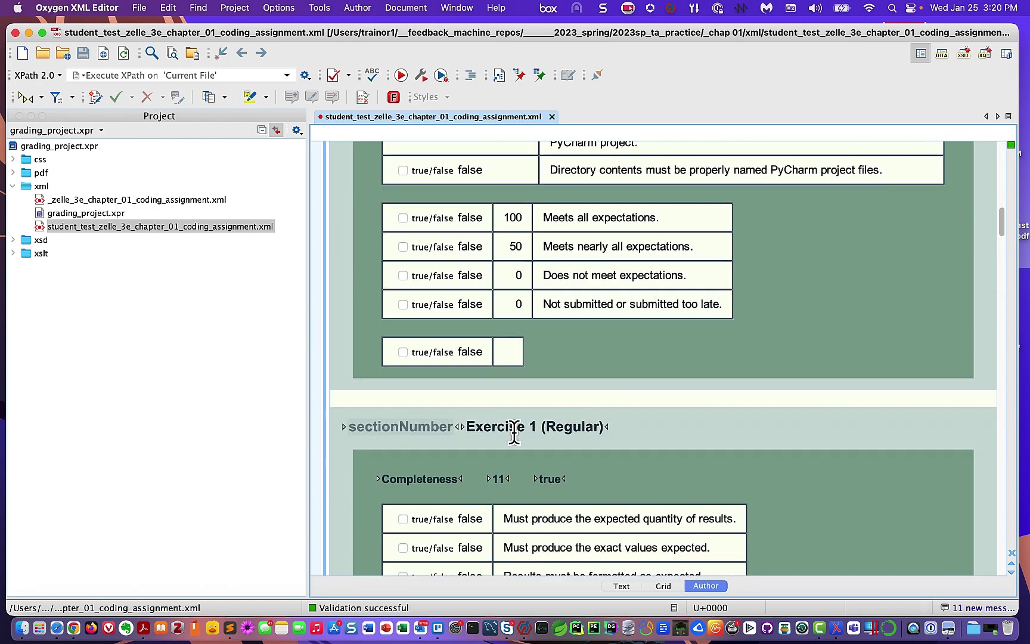
pyautogui.scroll(5, 521, 452)
pyautogui.scroll(-8, 524, 458)
pyautogui.scroll(12, 556, 479)
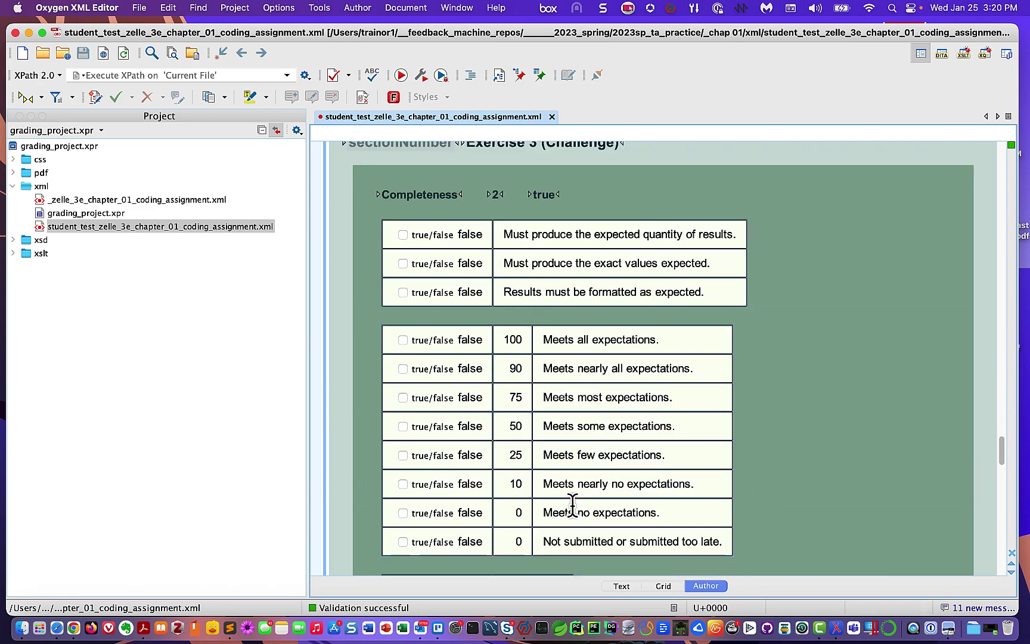
pyautogui.scroll(-12, 511, 508)
pyautogui.scroll(-15, 577, 513)
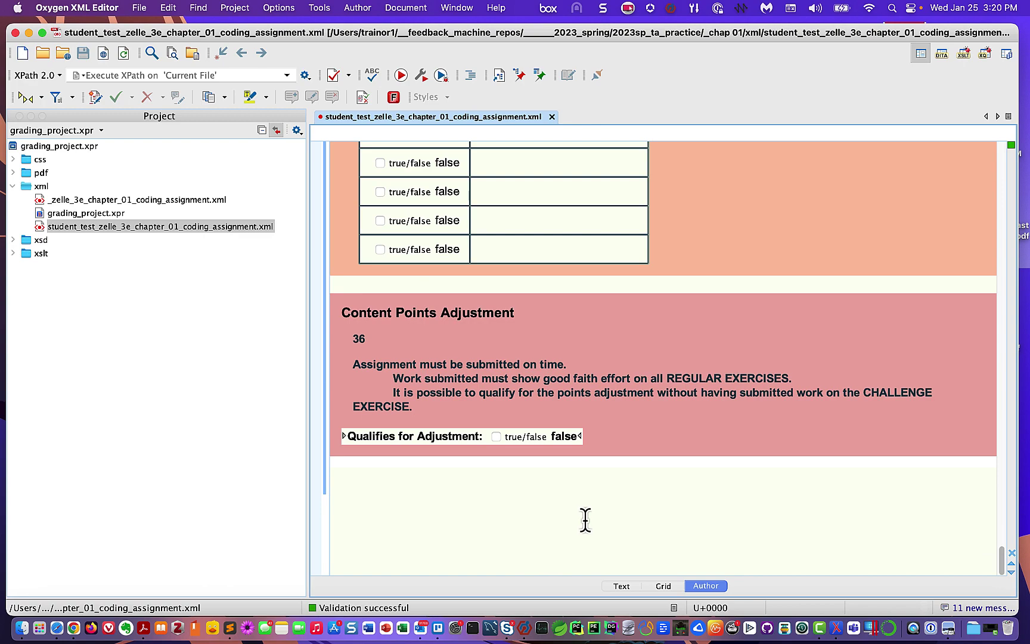
pyautogui.scroll(15, 585, 518)
pyautogui.scroll(20, 585, 519)
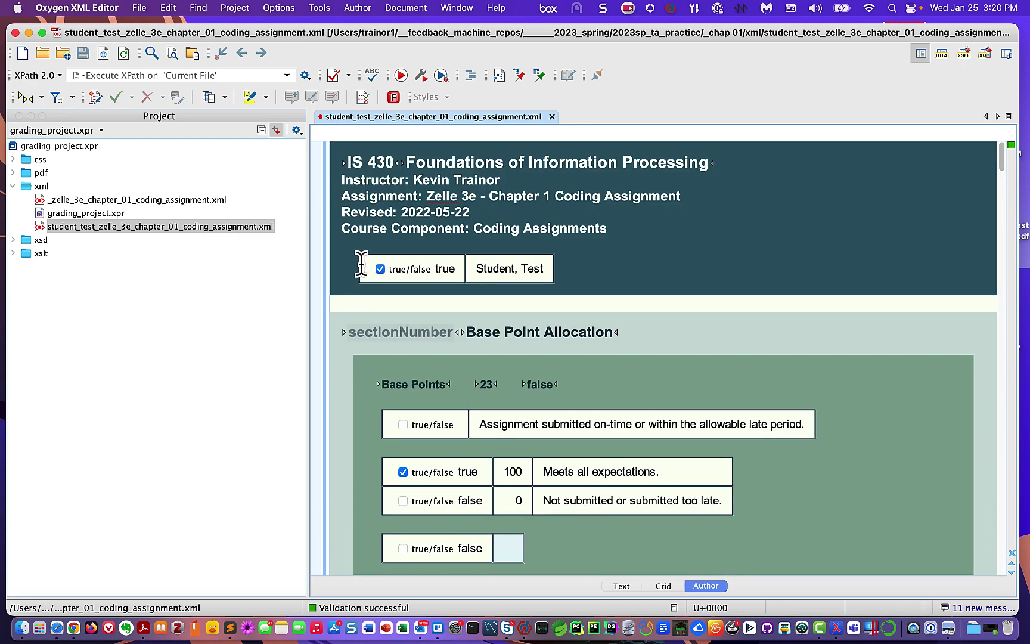
# Associate the generate_print_version_student_feedback transformation scenario with the document, apply it, and move the generated PDF's window aside.
pyautogui.click(423, 79)
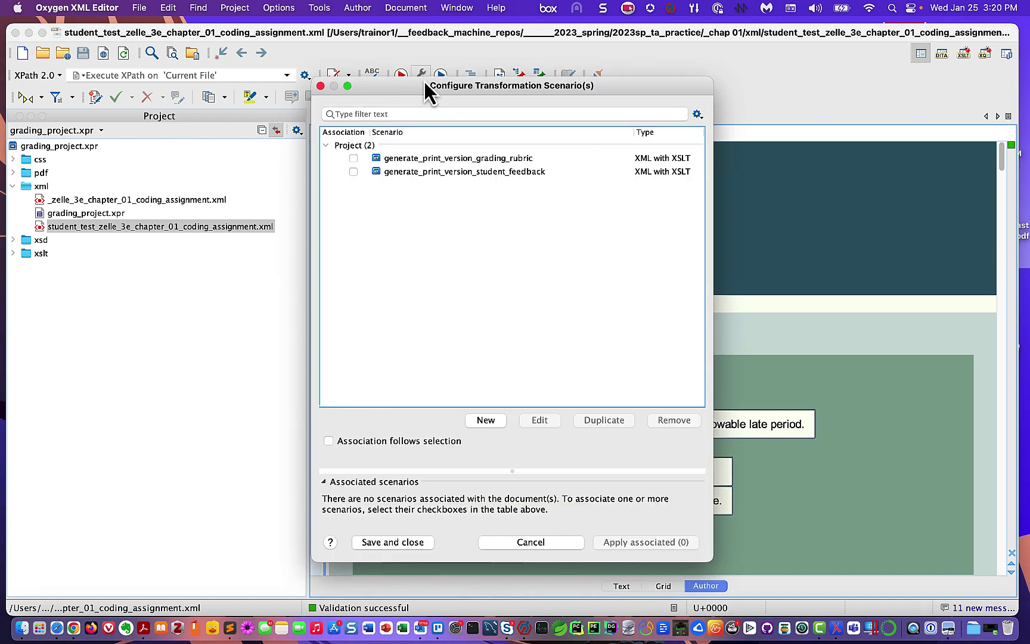
pyautogui.click(354, 172)
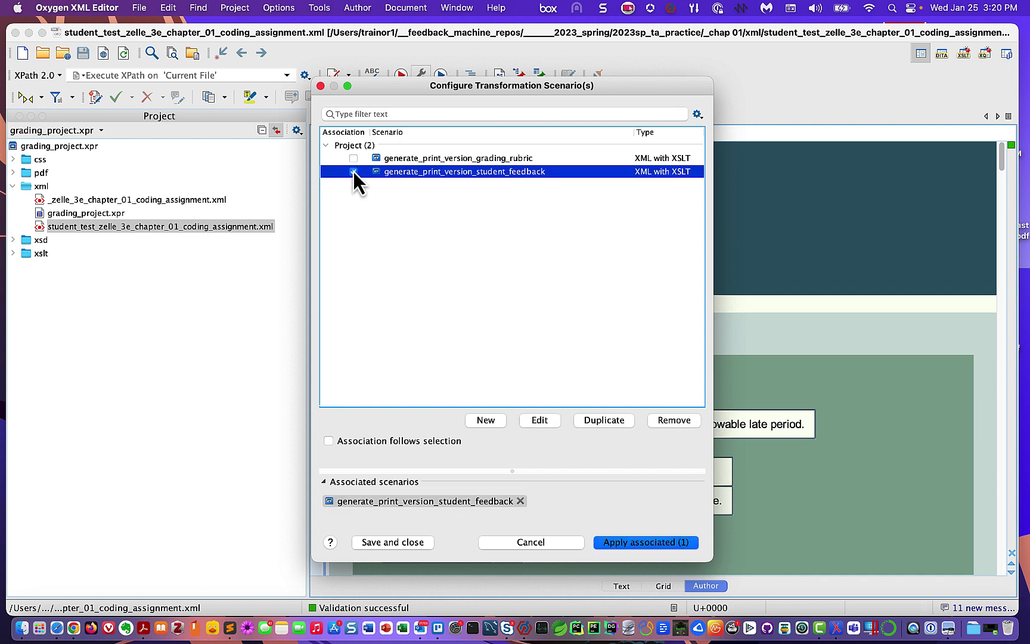
pyautogui.click(662, 545)
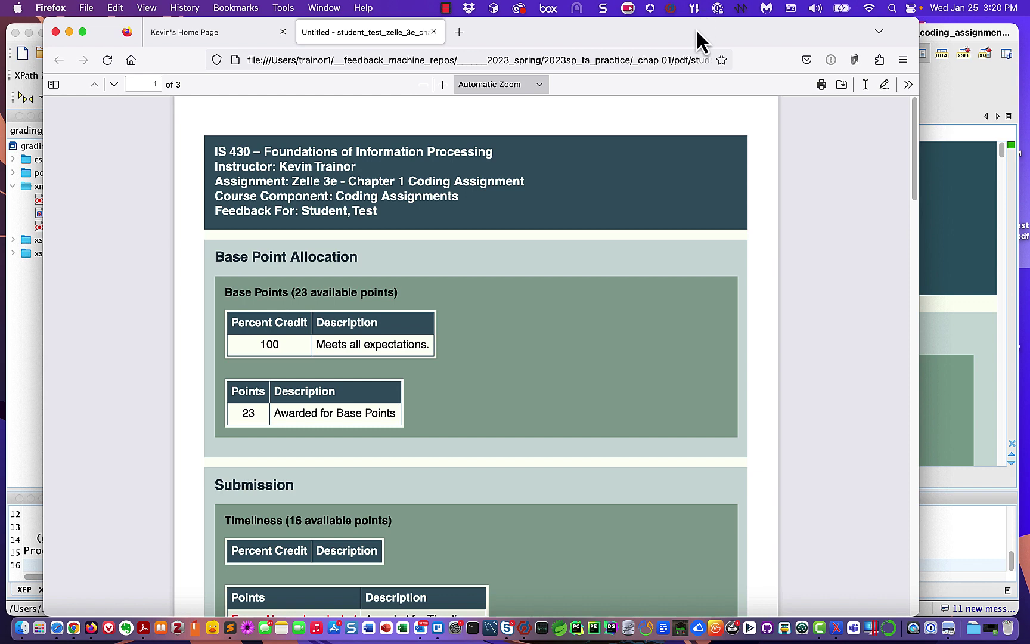
pyautogui.moveTo(697, 29); pyautogui.dragTo(1029, 28)
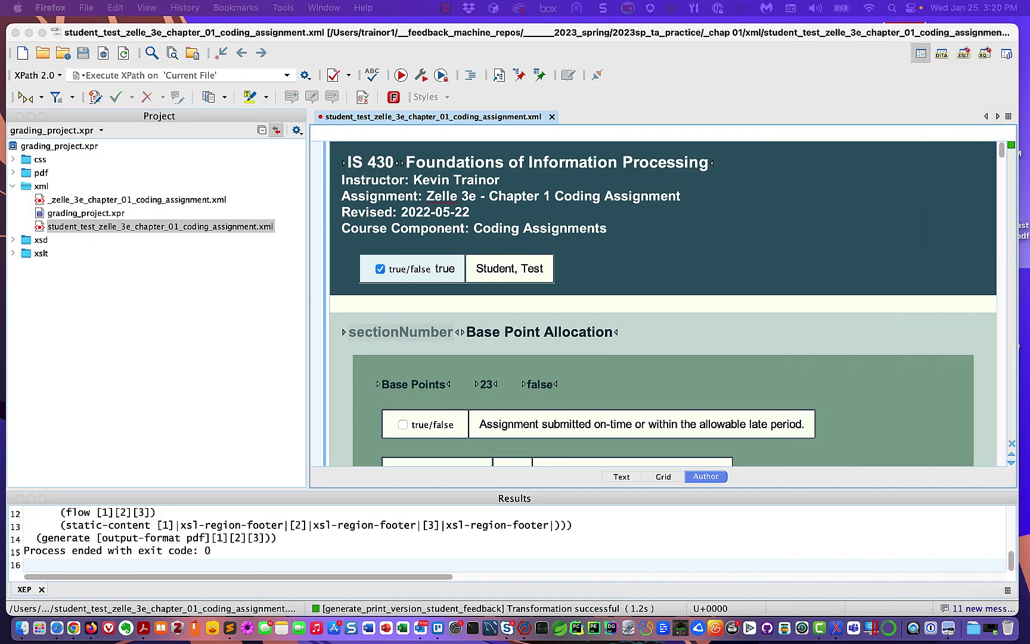